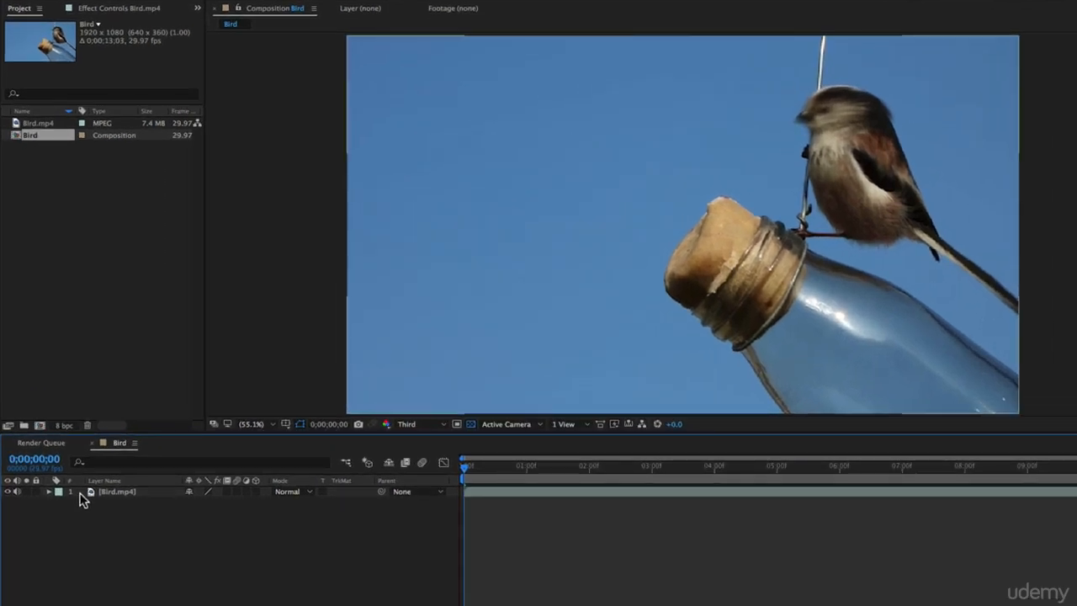
Reveal the Bird.mp4 layer's Audio Levels, try adjusting the level and undo the change.
left_click(117, 492)
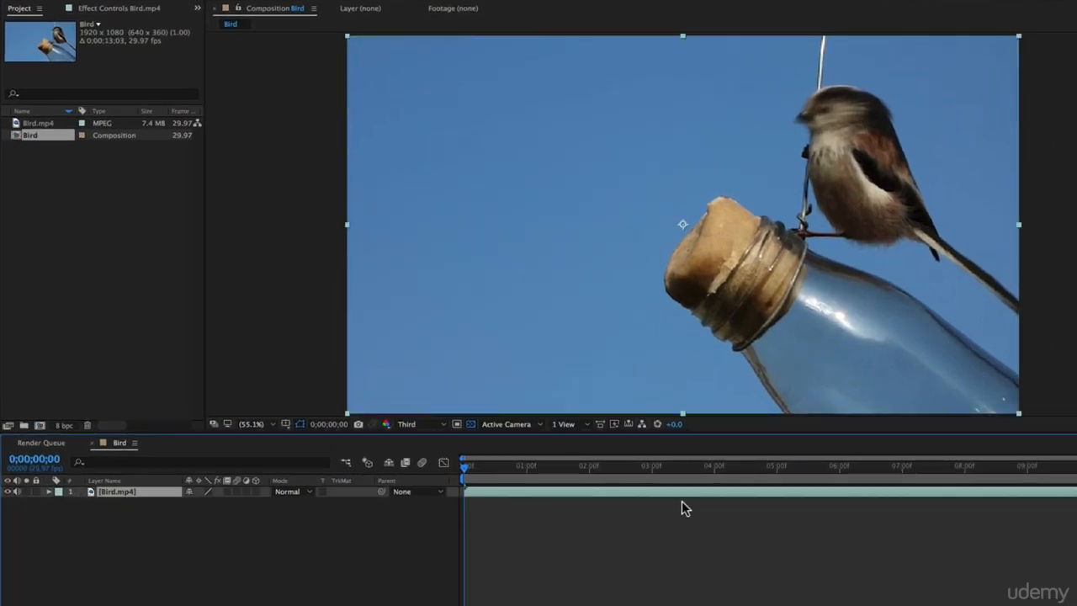
key("l")
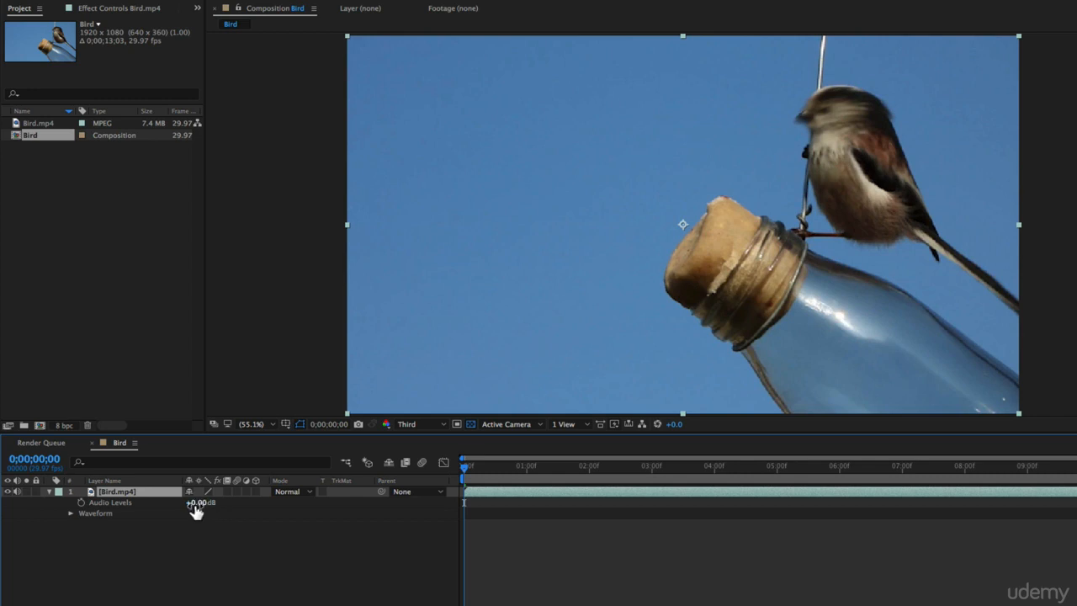
left_click_drag(200, 504, 275, 500)
key("super+z")
Expand the Bird.mp4 layer's audio waveform and move the current time to 0;00;00;05.
left_click(70, 513)
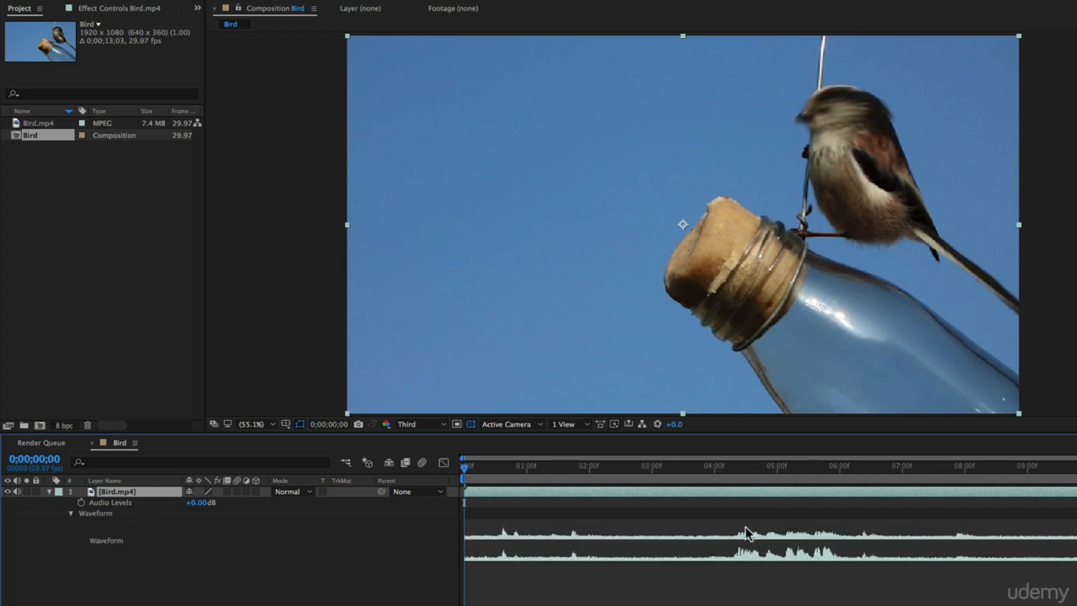
mouse_move(490, 471)
left_mouse_down()
mouse_move(665, 473)
mouse_move(474, 473)
left_mouse_up()
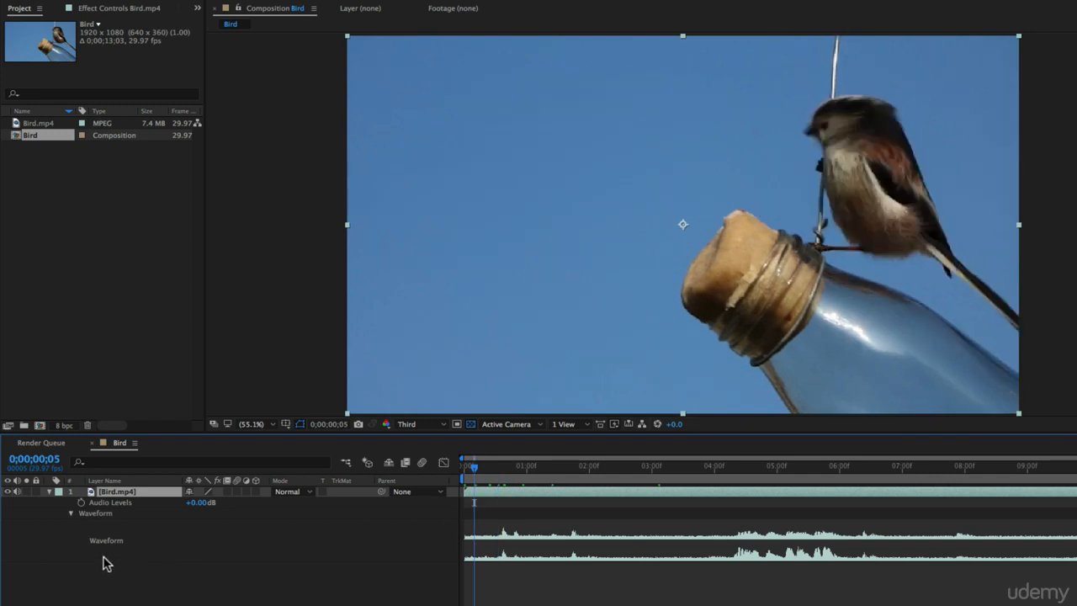
Show only the audio waveform for the Bird.mp4 layer and scrub the current time to 0;00;05;17.
key("l")
key("l")
key("l")
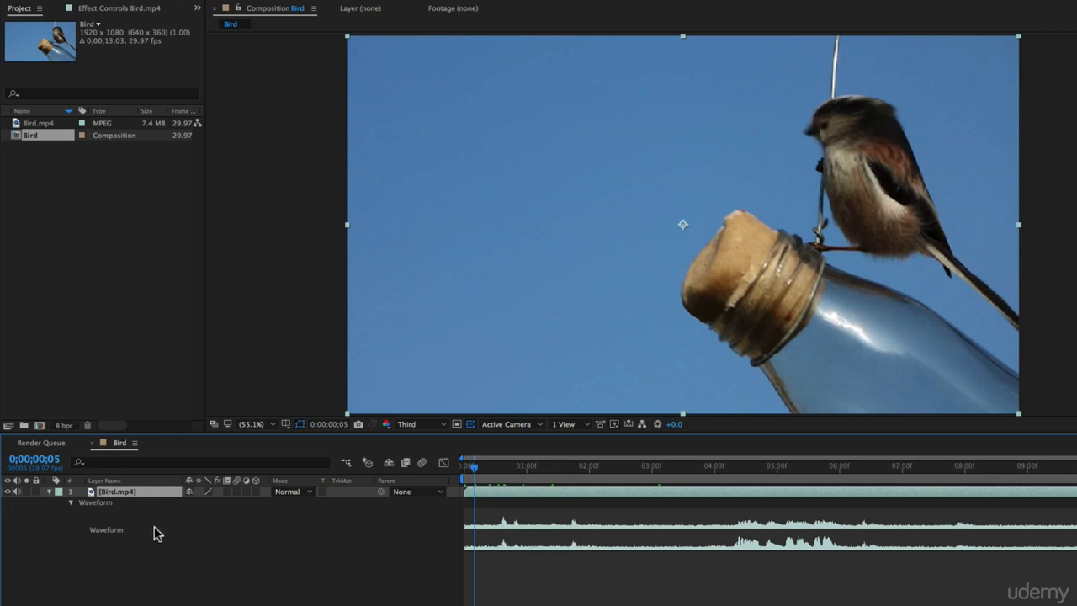
key("l")
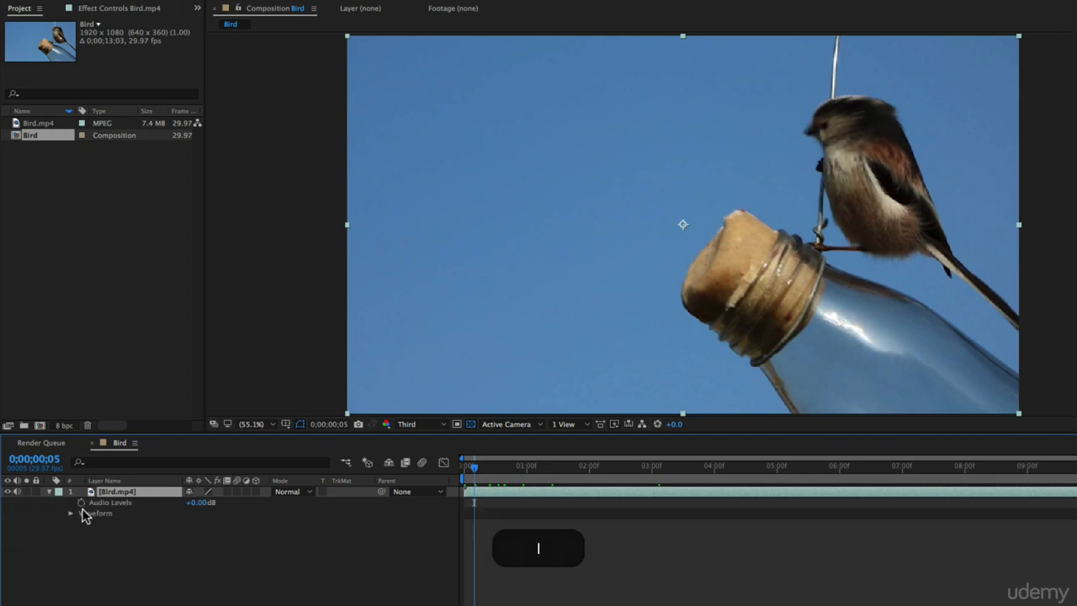
key("l")
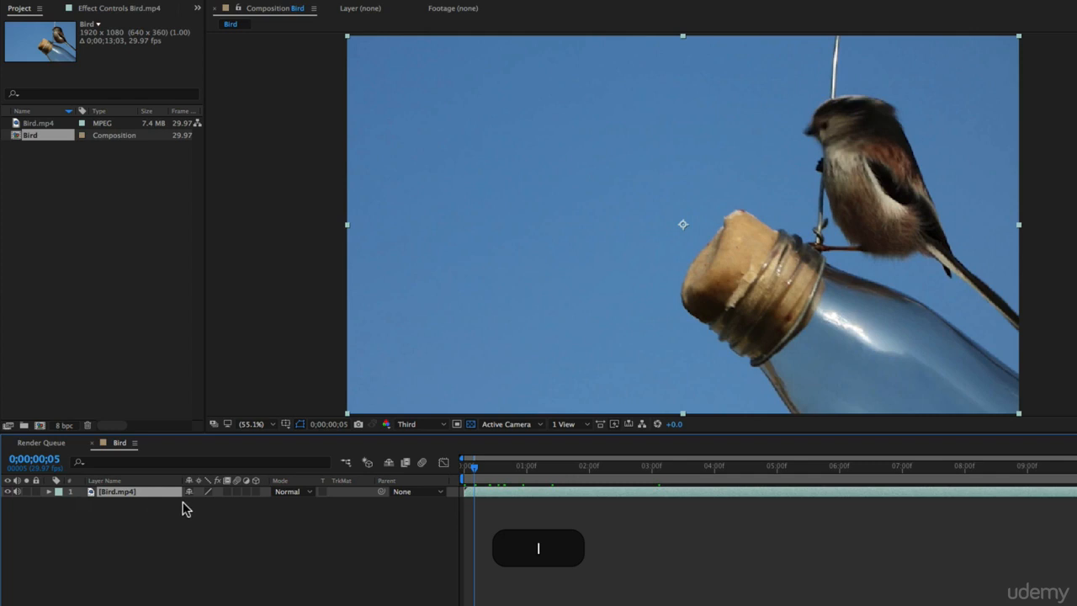
key("l")
key("l")
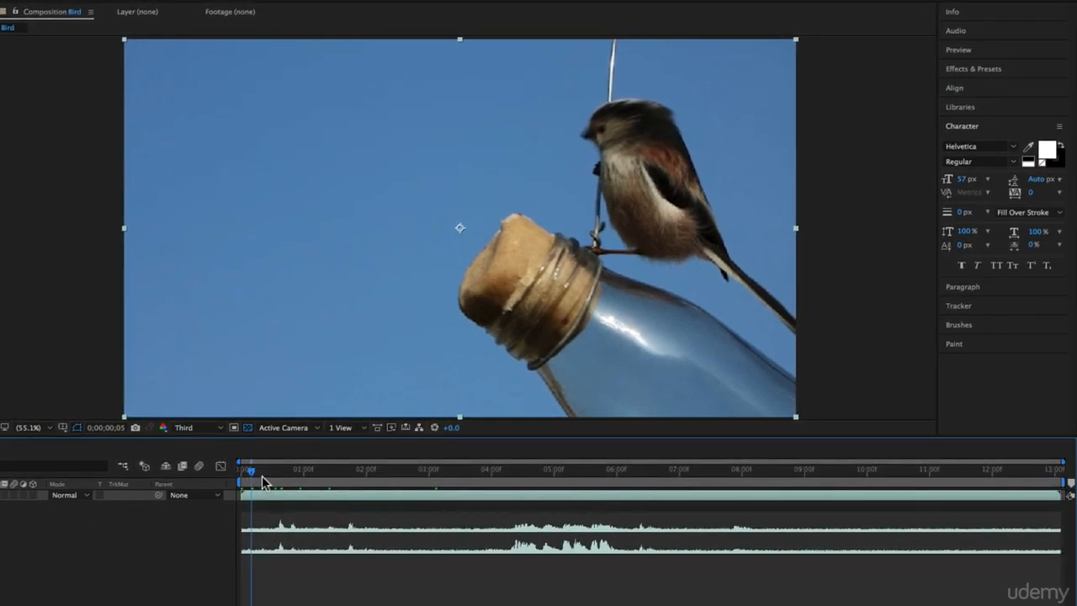
left_click_drag(305, 469, 592, 471)
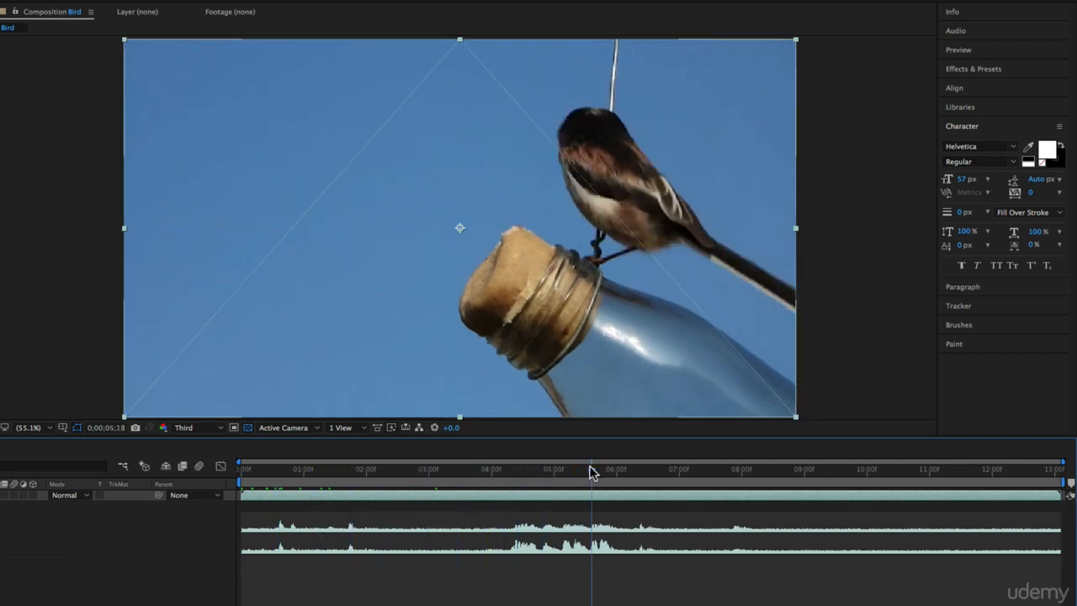
Clear the effects search and apply the High-Low Pass effect from the Audio category to the Bird.mp4 layer.
left_click(973, 70)
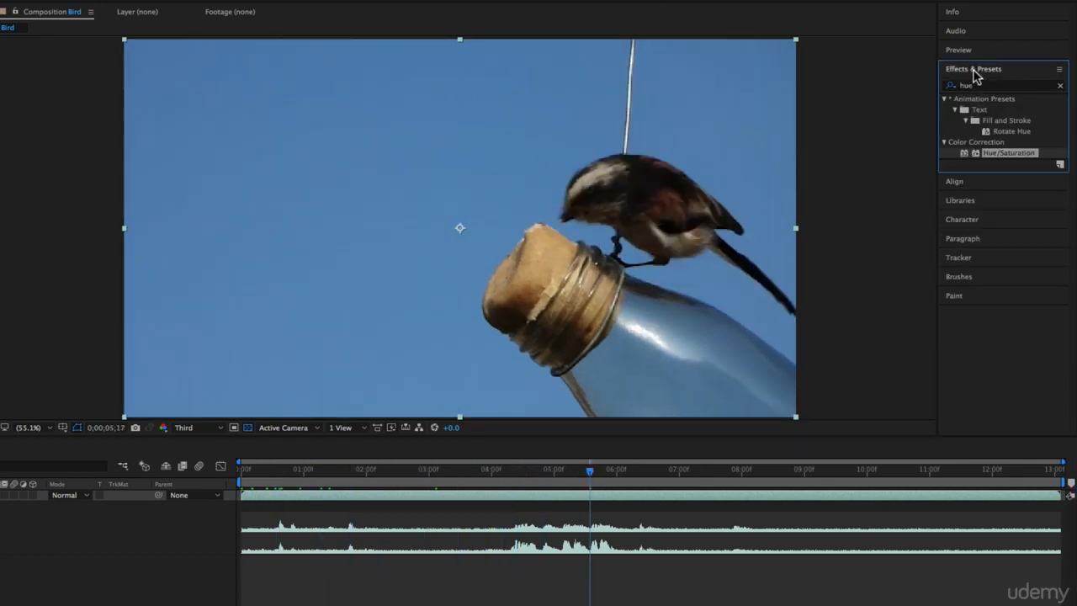
left_click(1059, 84)
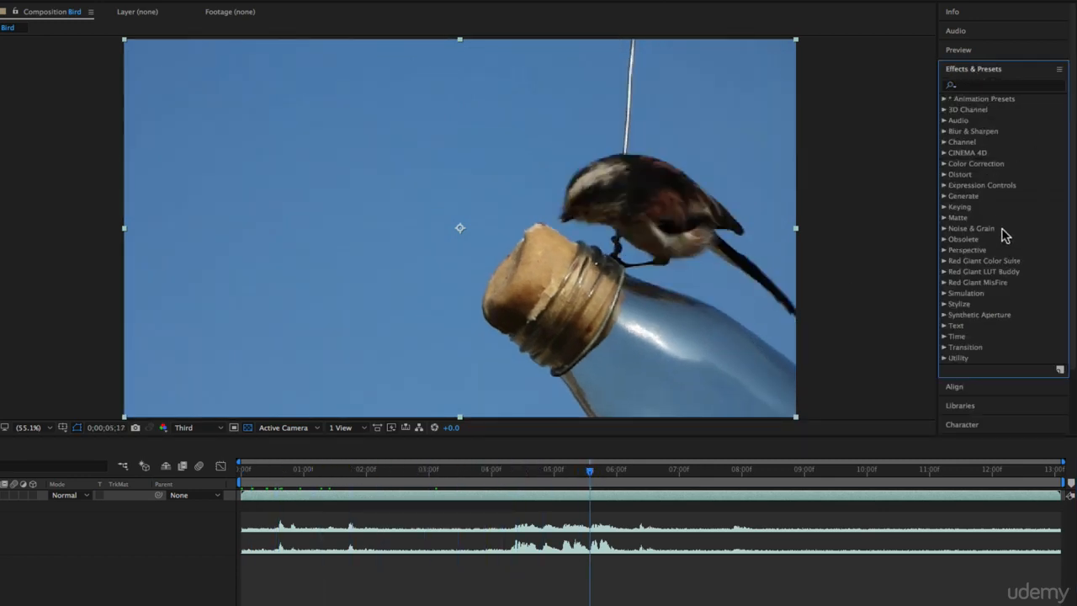
left_click(944, 120)
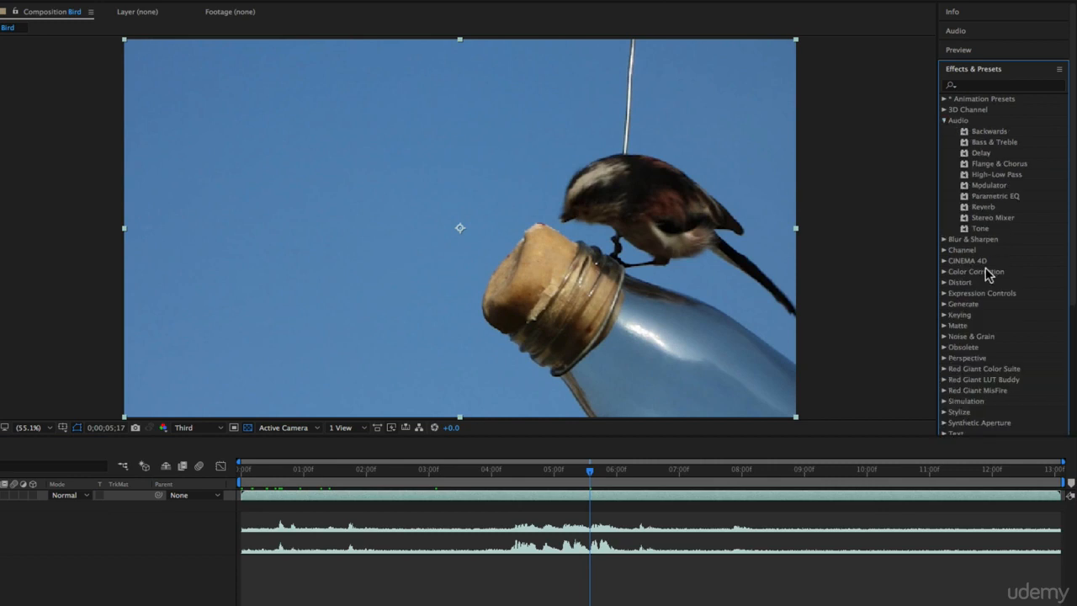
left_click(995, 142)
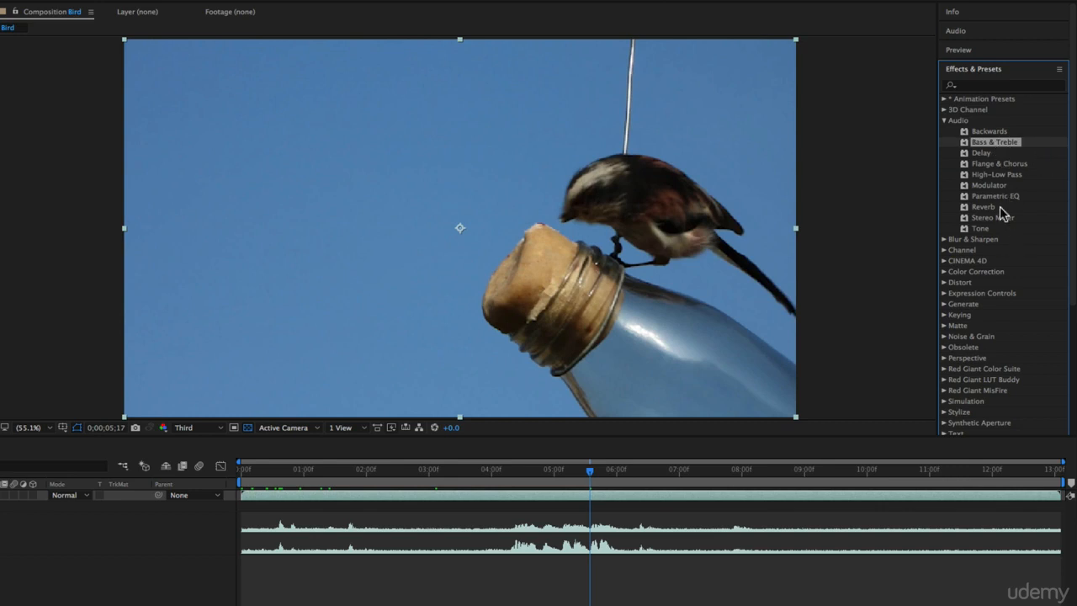
left_click_drag(995, 174, 441, 503)
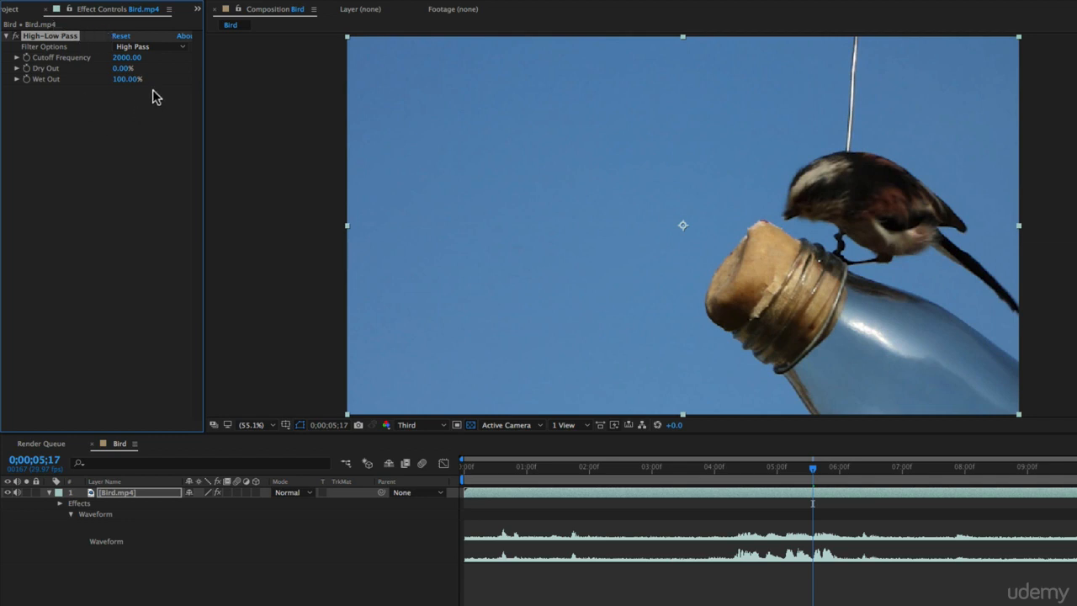
Inspect the Filter Options of the High-Low Pass effect and remove the effect from the Bird.mp4 layer.
left_click(151, 47)
left_click(156, 127)
left_click(139, 46)
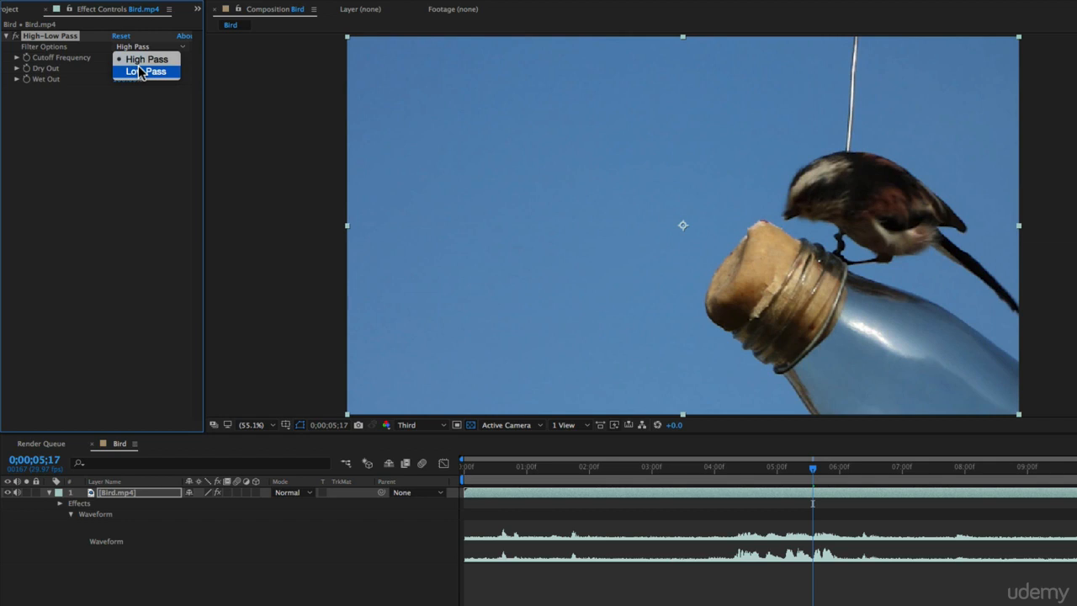
left_click(77, 106)
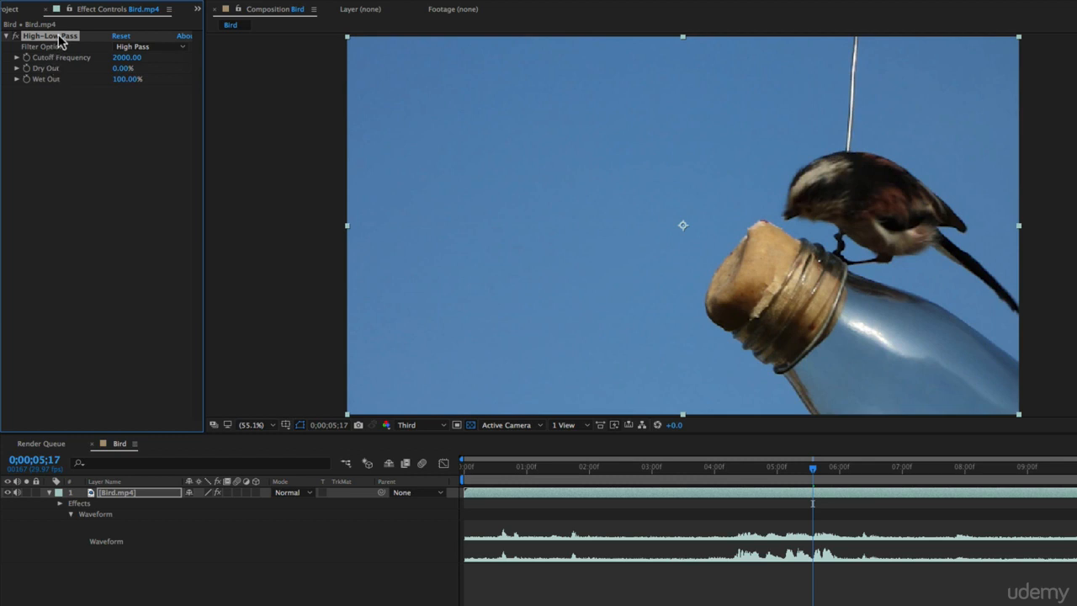
key("Delete")
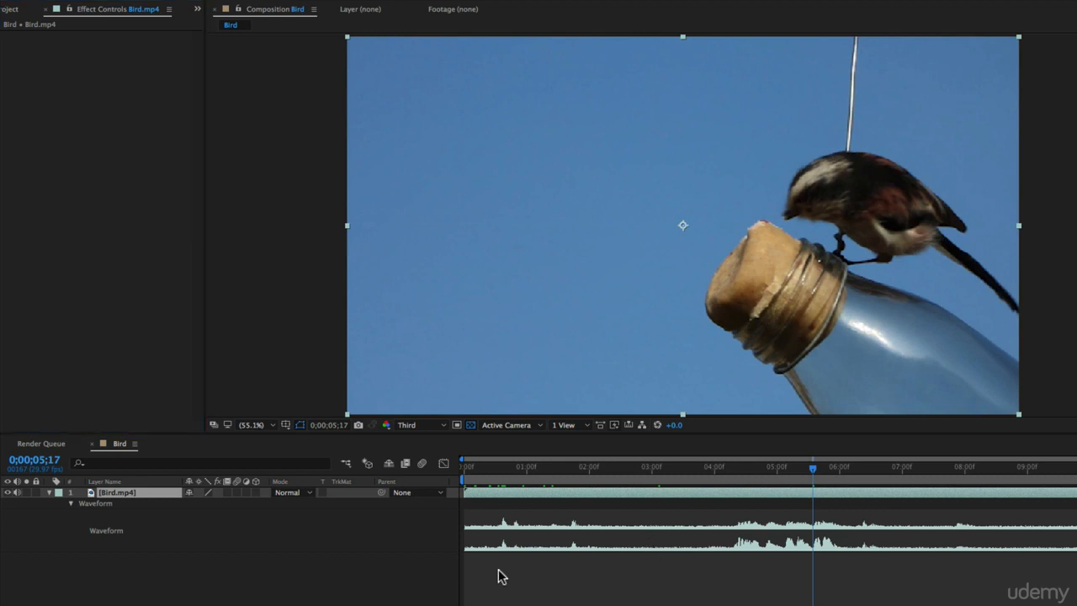
Show the Bird.mp4 layer's Audio Levels and toggle its audio off and on, leaving it enabled.
left_click(89, 518)
key("l")
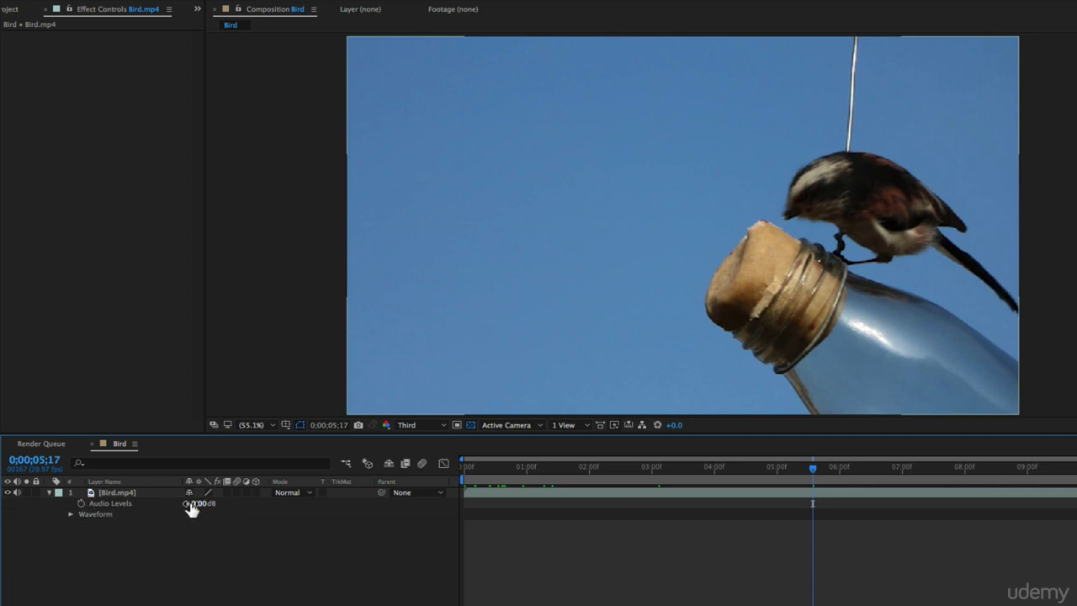
left_click(17, 493)
left_click(17, 492)
left_click(17, 492)
left_click(17, 492)
left_click(17, 492)
left_click(17, 492)
Preview the composition from its start and scrub through it with sound, ending at 0;00;05;06.
key("Home")
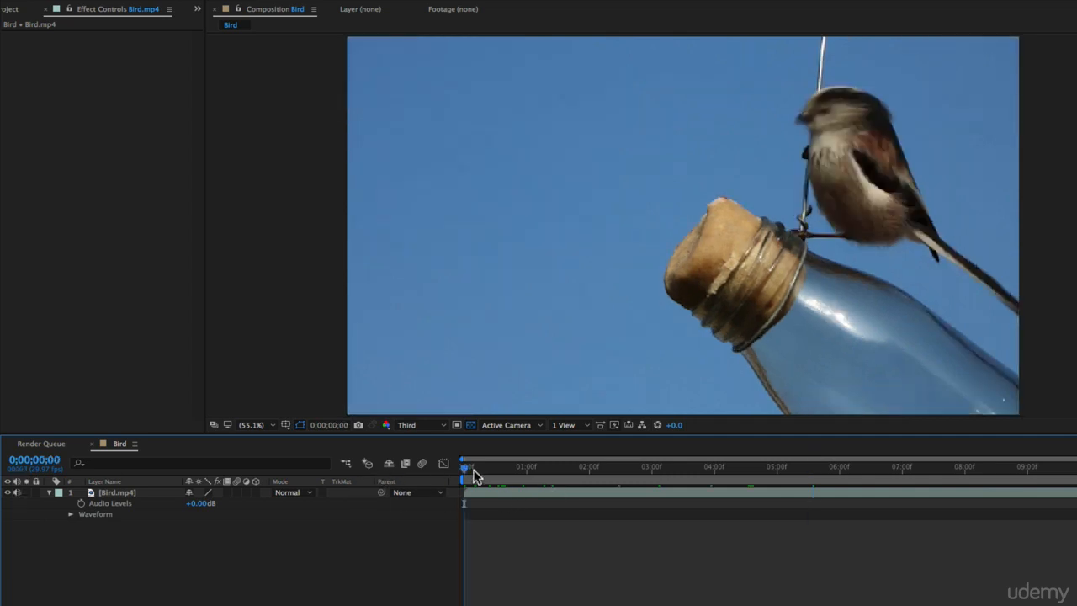
key("space")
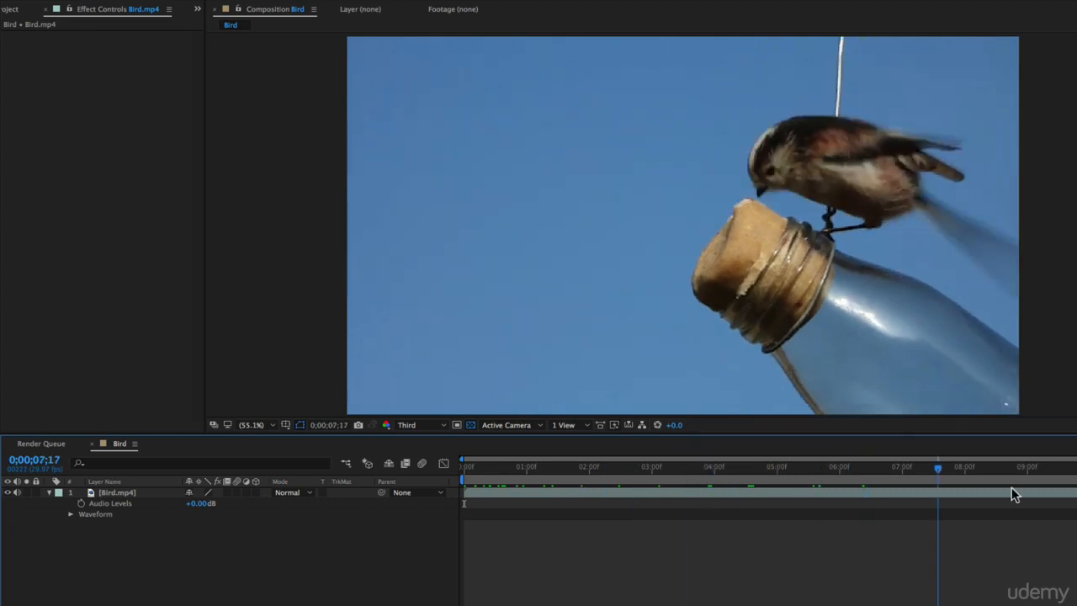
left_click_drag(640, 484, 846, 481)
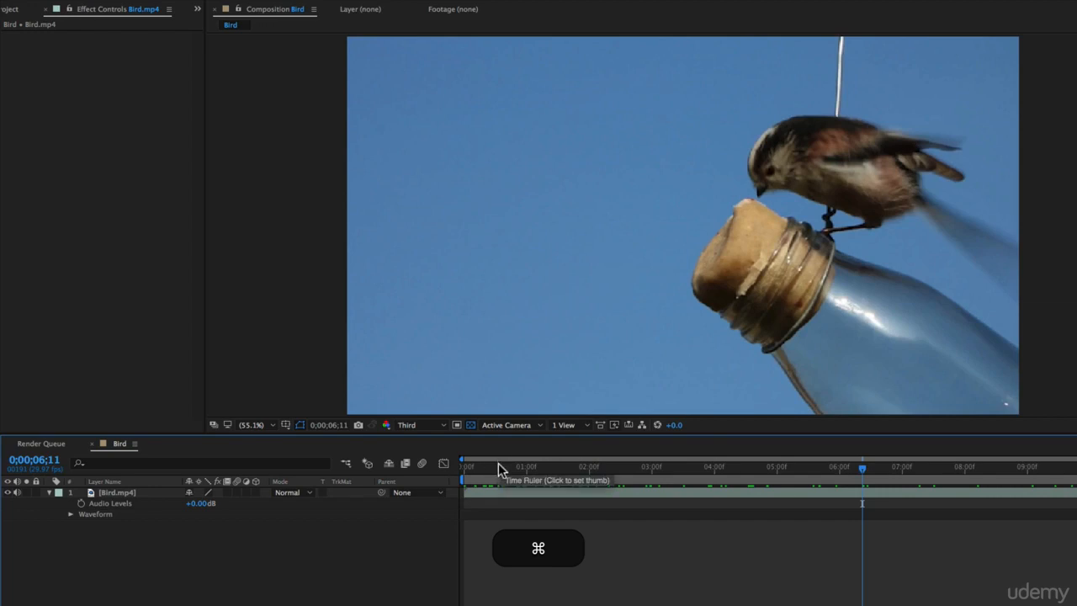
left_click_drag(498, 470, 770, 478)
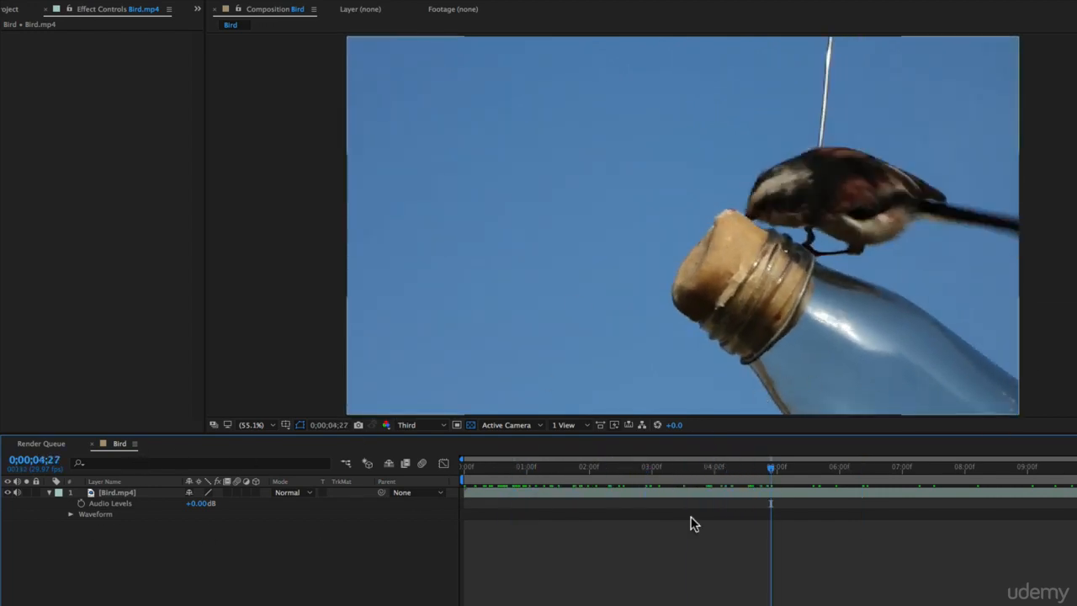
left_click(552, 476)
left_click_drag(595, 478, 788, 472)
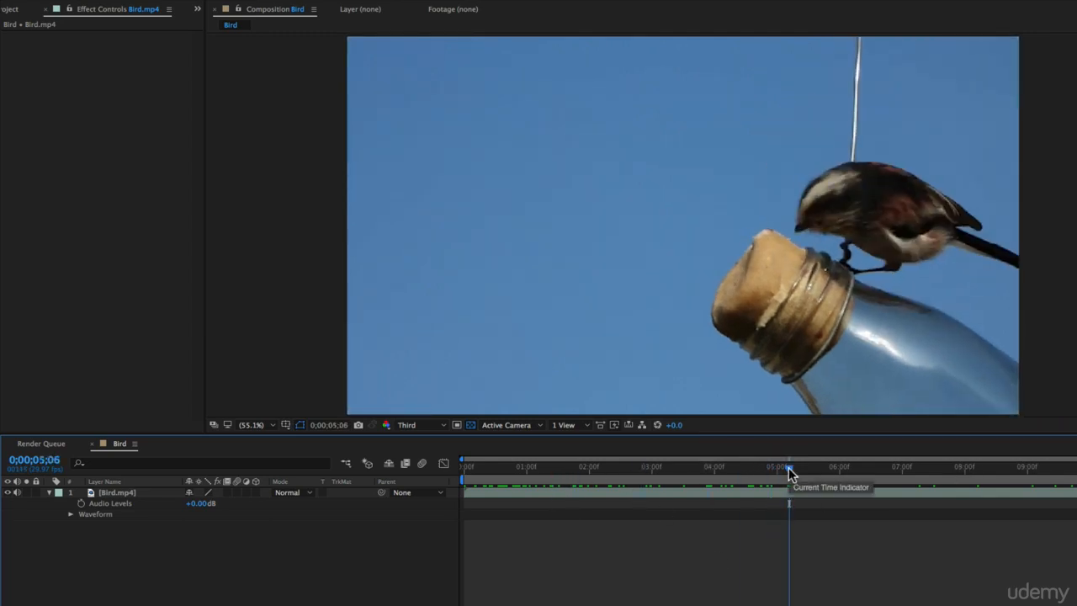
Expand the Bird.mp4 layer's waveform and move the current time to the start of the loud section, about 0;00;04;10.
left_click(70, 514)
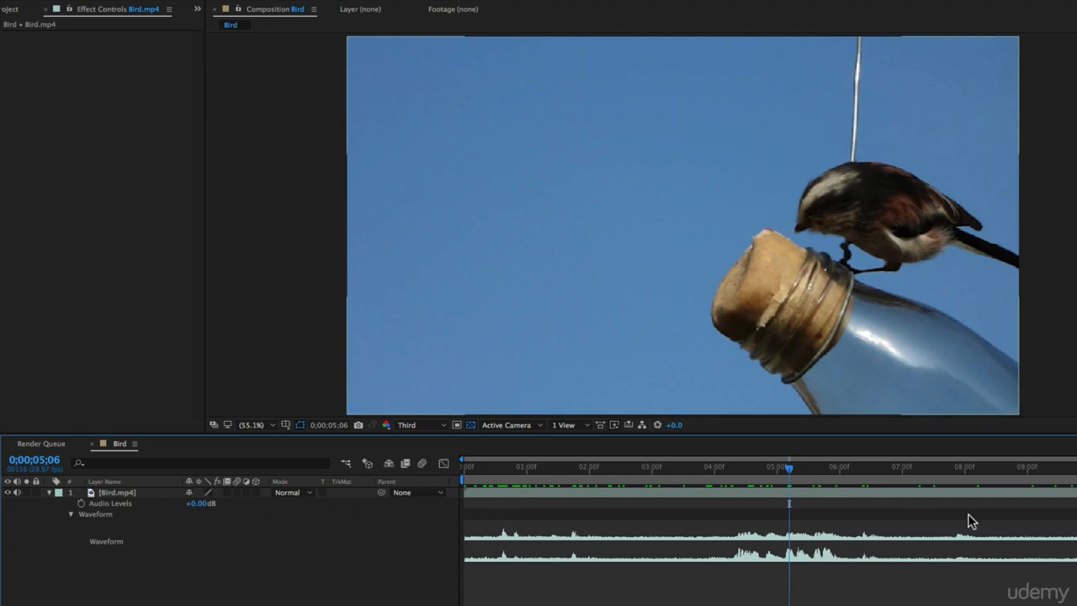
left_click_drag(721, 477, 747, 473)
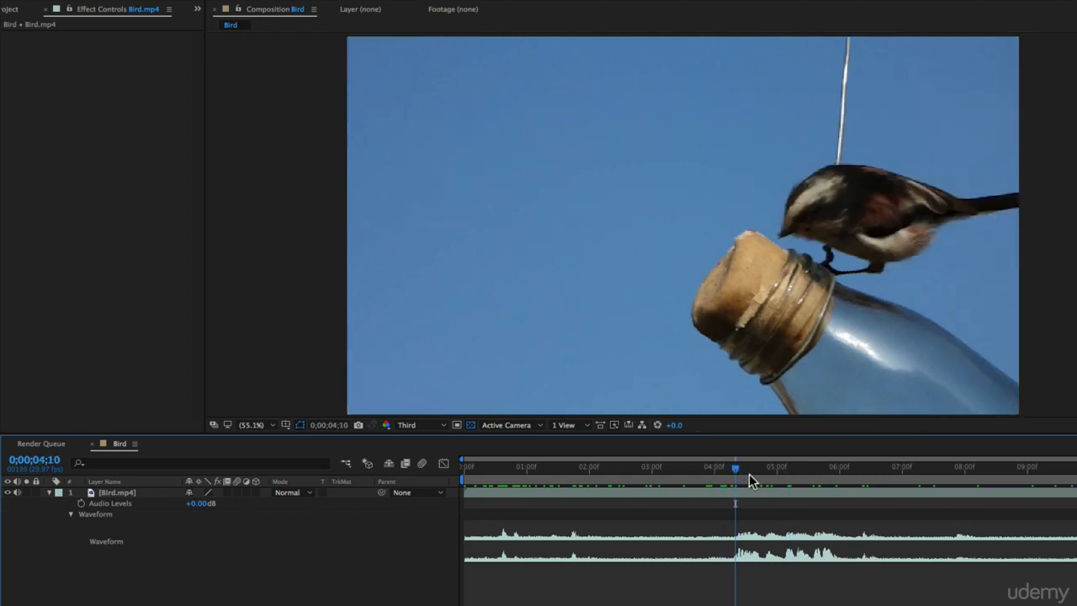